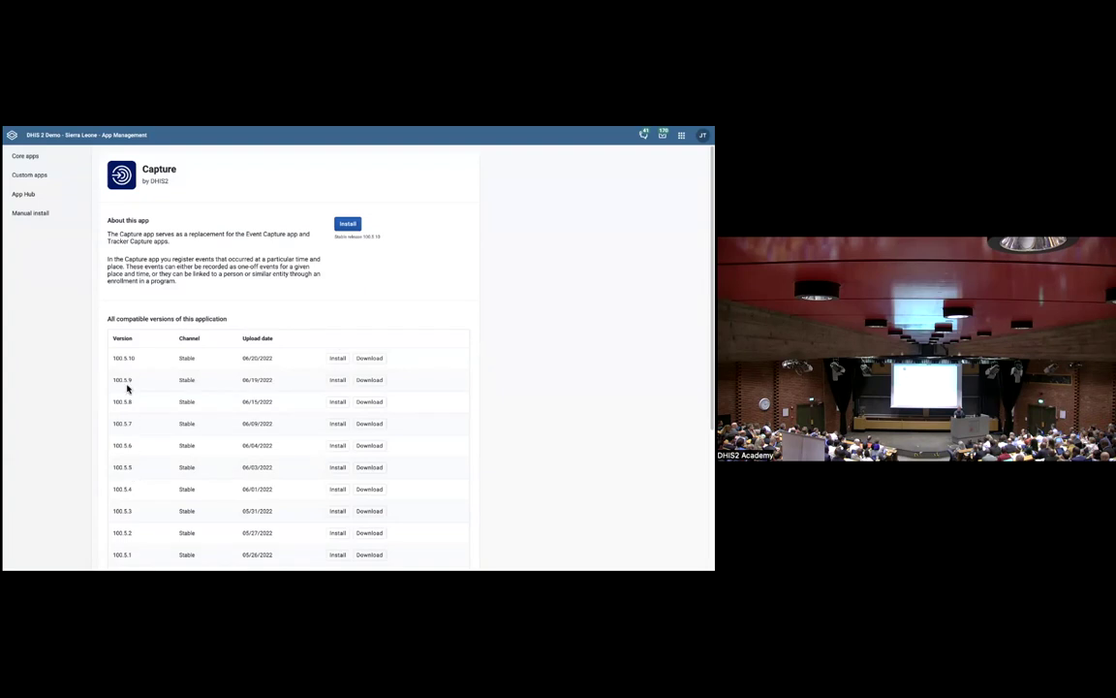
Step: Review the compatible versions of the Capture app and install stable release 100.5.10
{"action": "scroll", "coordinate": [136, 448], "scroll_direction": "down", "scroll_amount": 2}
{"action": "scroll", "coordinate": [142, 473], "scroll_direction": "down", "scroll_amount": 1}
{"action": "scroll", "coordinate": [141, 402], "scroll_direction": "up", "scroll_amount": 3}
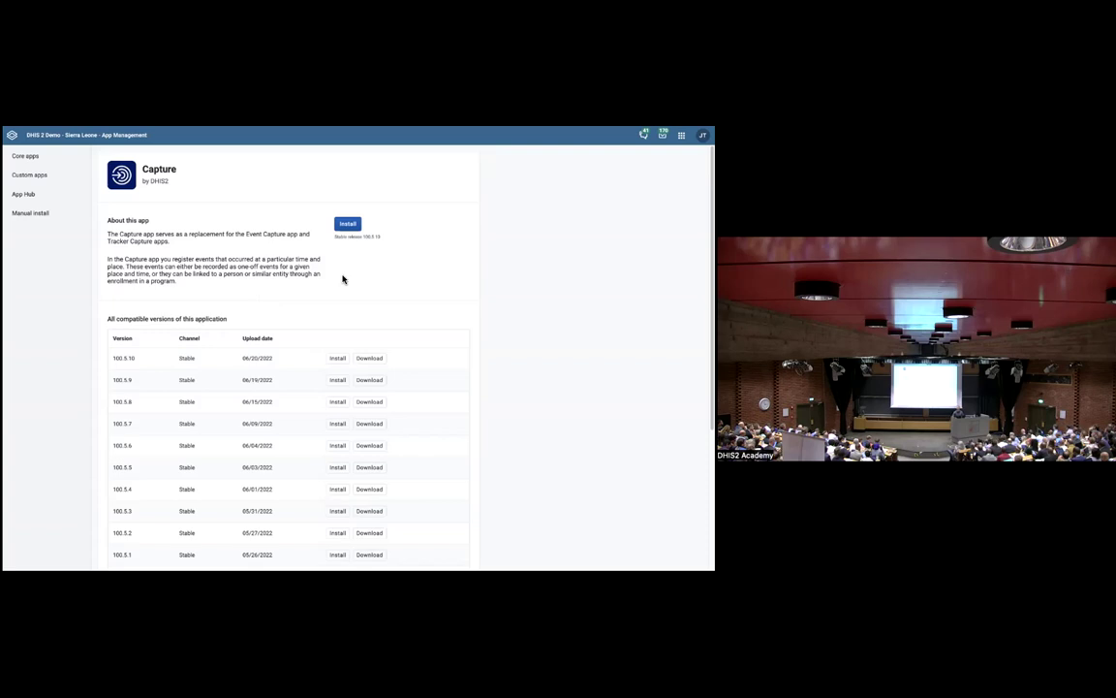
{"action": "left_click", "coordinate": [352, 232]}
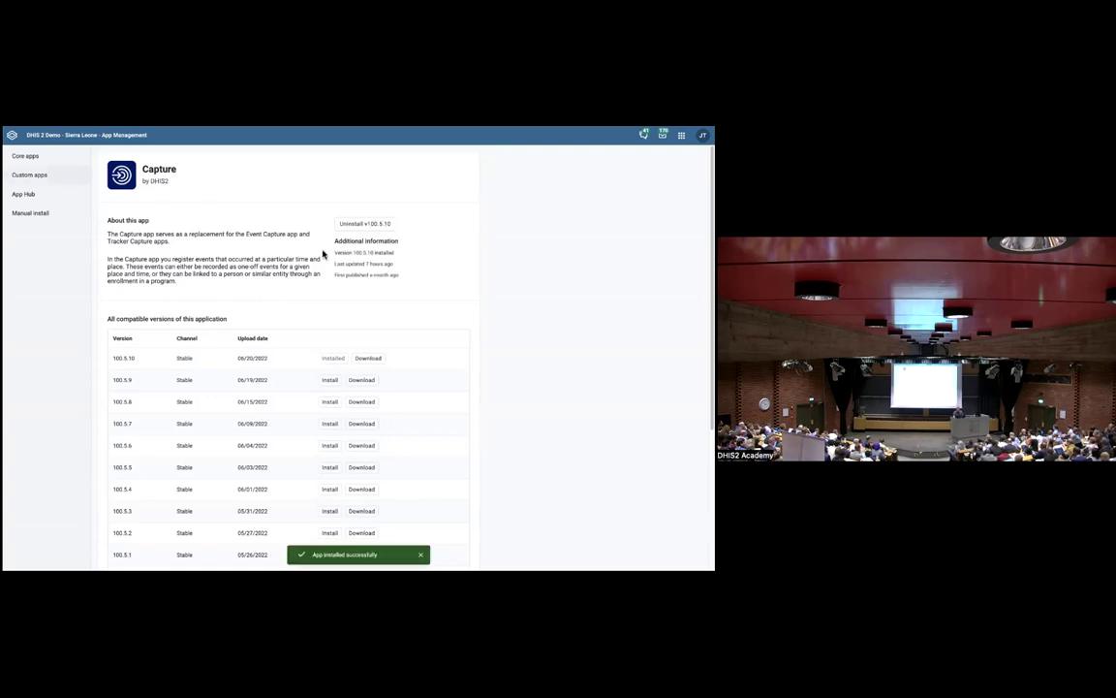
Step: Search the installed apps with "c" and open the Capture app
{"action": "left_click", "coordinate": [681, 134]}
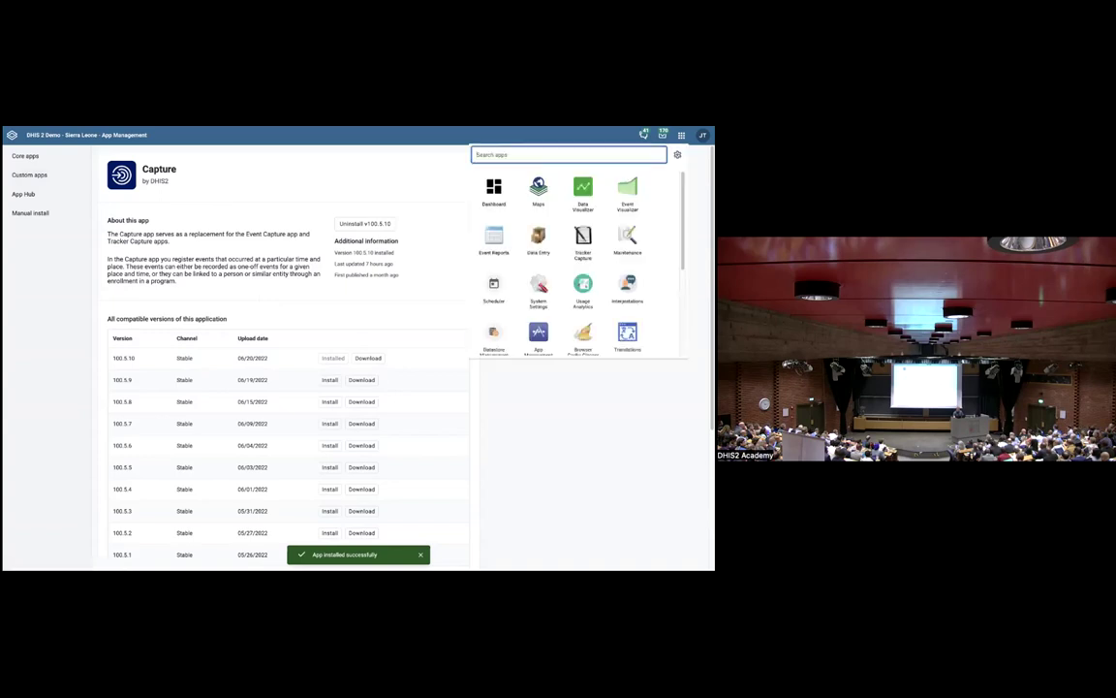
{"action": "type", "text": "c"}
{"action": "left_click", "coordinate": [538, 237]}
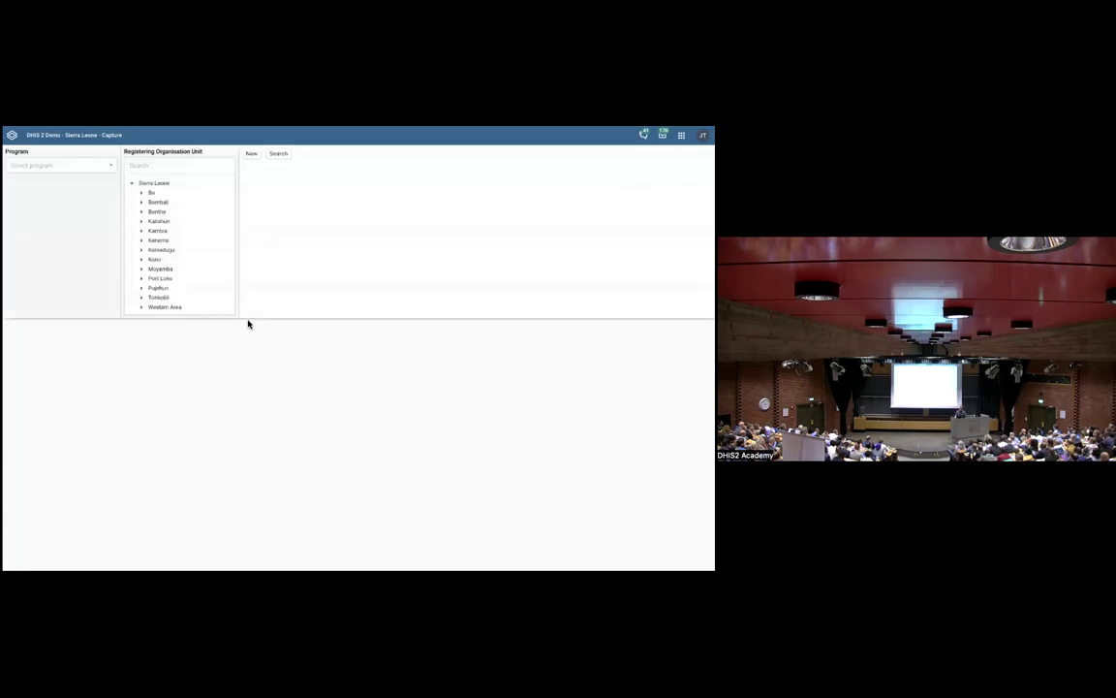
Step: Select the Child Programme and Ngelehun CHC as the registering organisation unit to list its enrolled children
{"action": "left_click", "coordinate": [112, 167]}
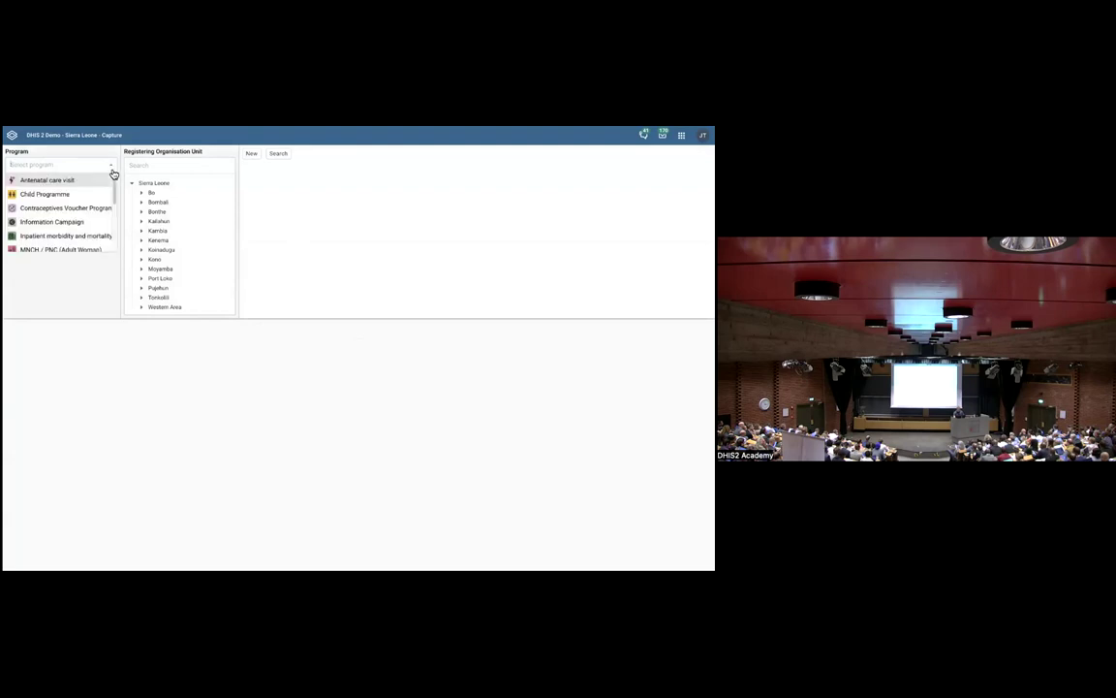
{"action": "left_click", "coordinate": [87, 192]}
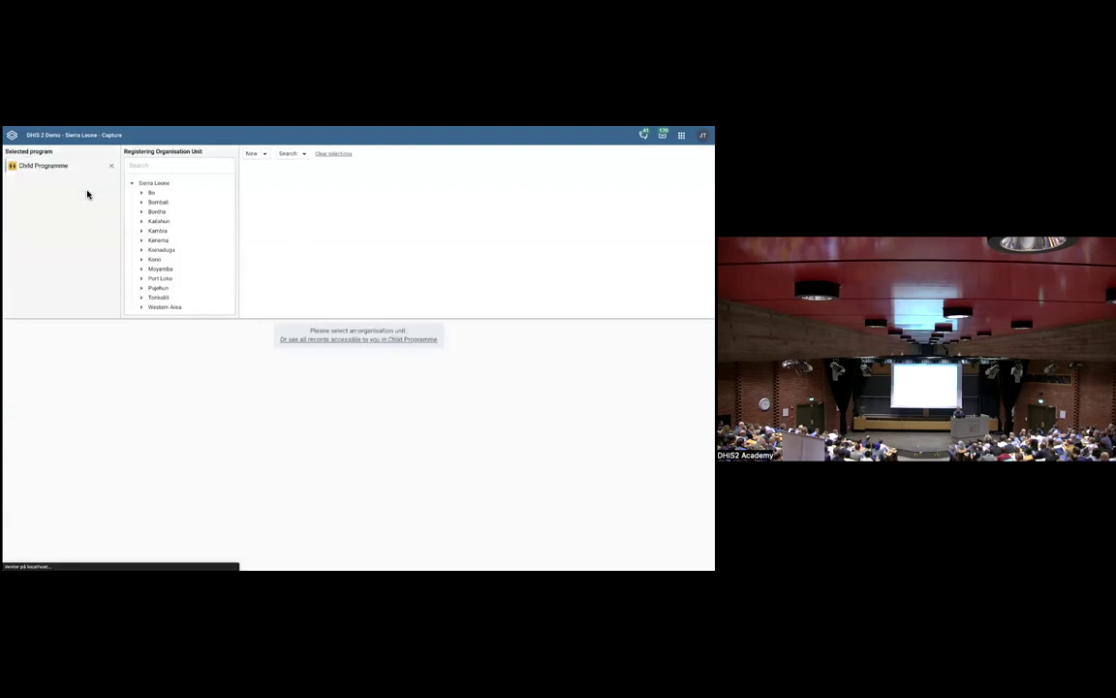
{"action": "left_click", "coordinate": [141, 192]}
{"action": "left_click", "coordinate": [151, 202]}
{"action": "left_click", "coordinate": [169, 212]}
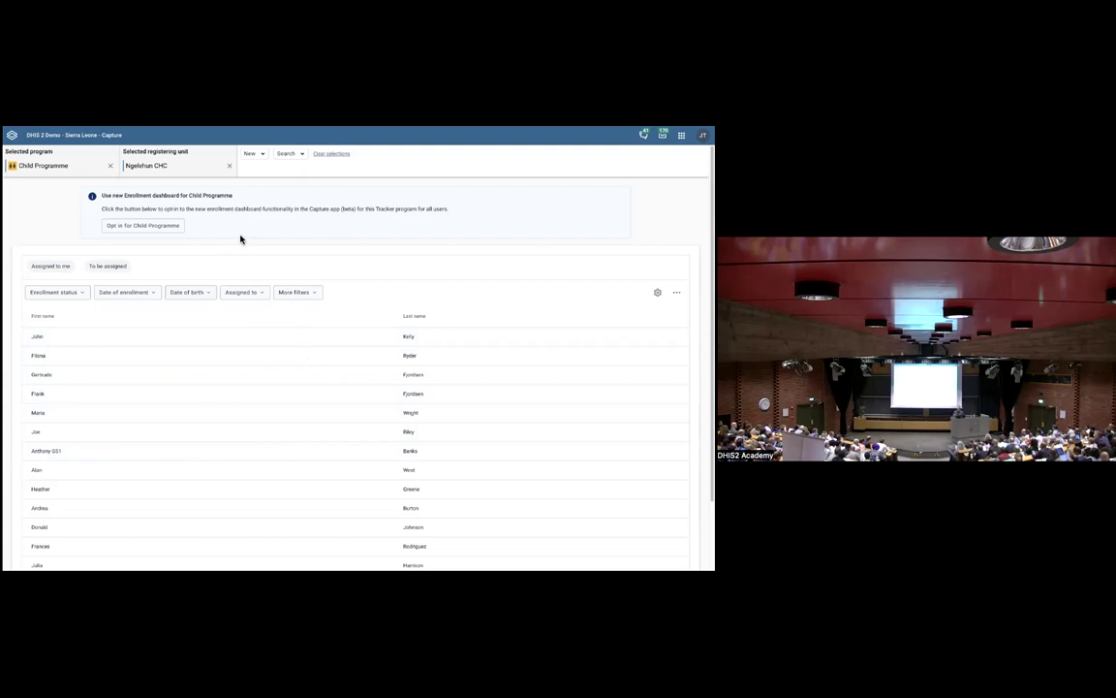
Step: Opt in to the new Enrollment dashboard for Child Programme and locate the opt-out option below the list
{"action": "left_click", "coordinate": [140, 224]}
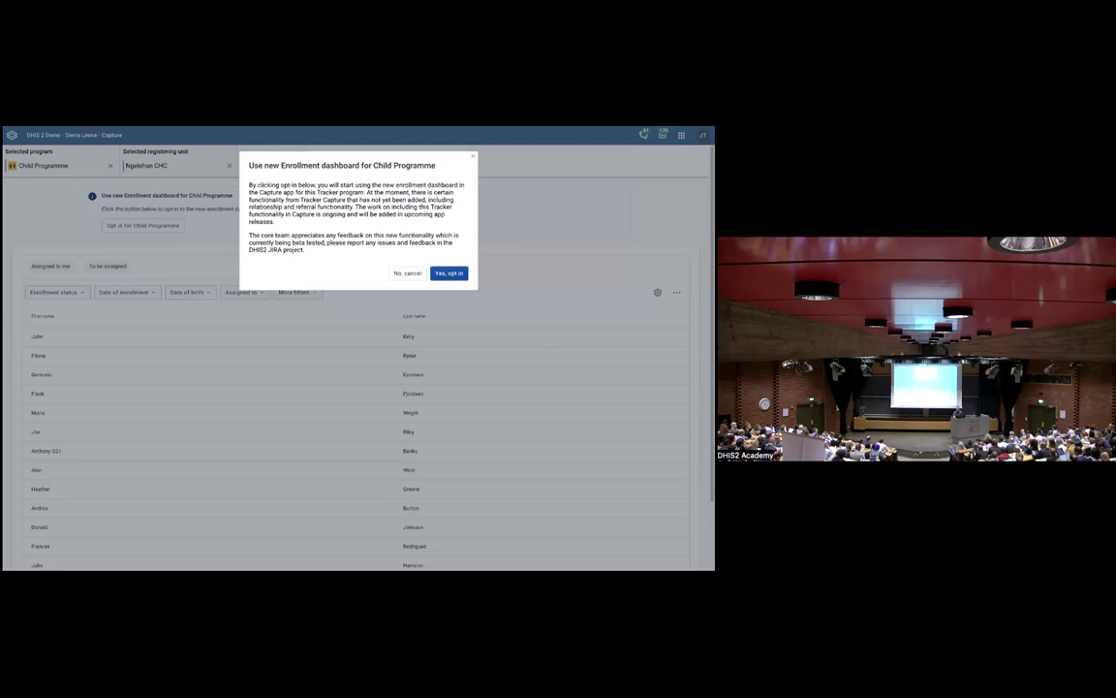
{"action": "left_click", "coordinate": [407, 272]}
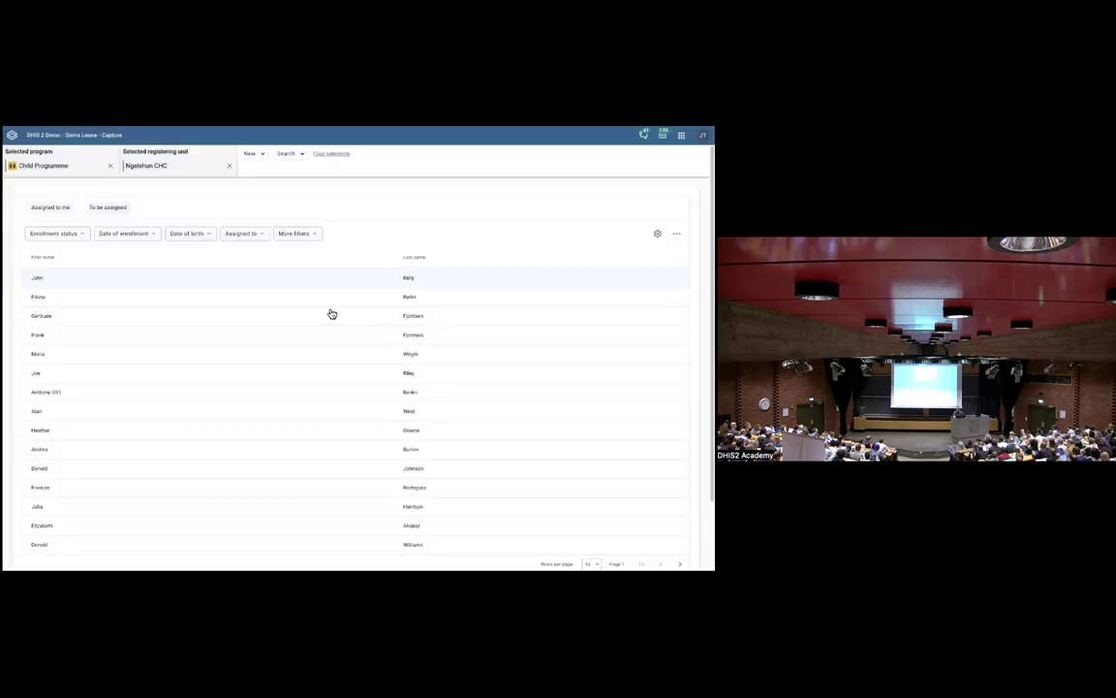
{"action": "scroll", "coordinate": [248, 327], "scroll_direction": "down", "scroll_amount": 2}
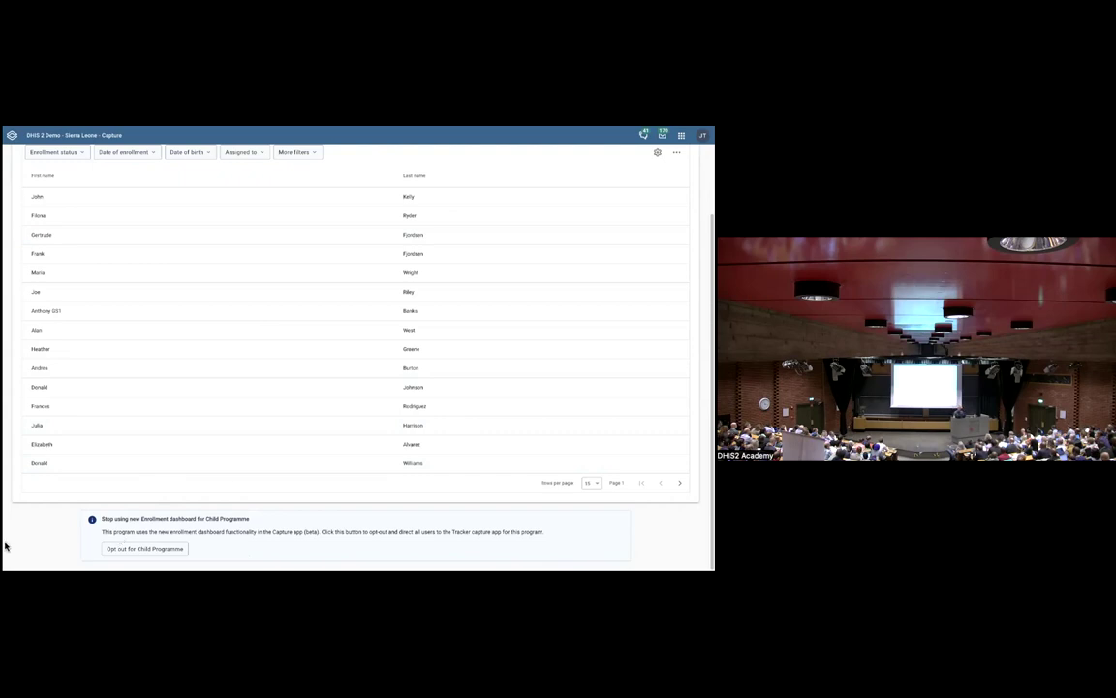
Step: Open the seventh child's enrollment, add a final "y" to the last name in the person profile, and save it
{"action": "left_click", "coordinate": [100, 312]}
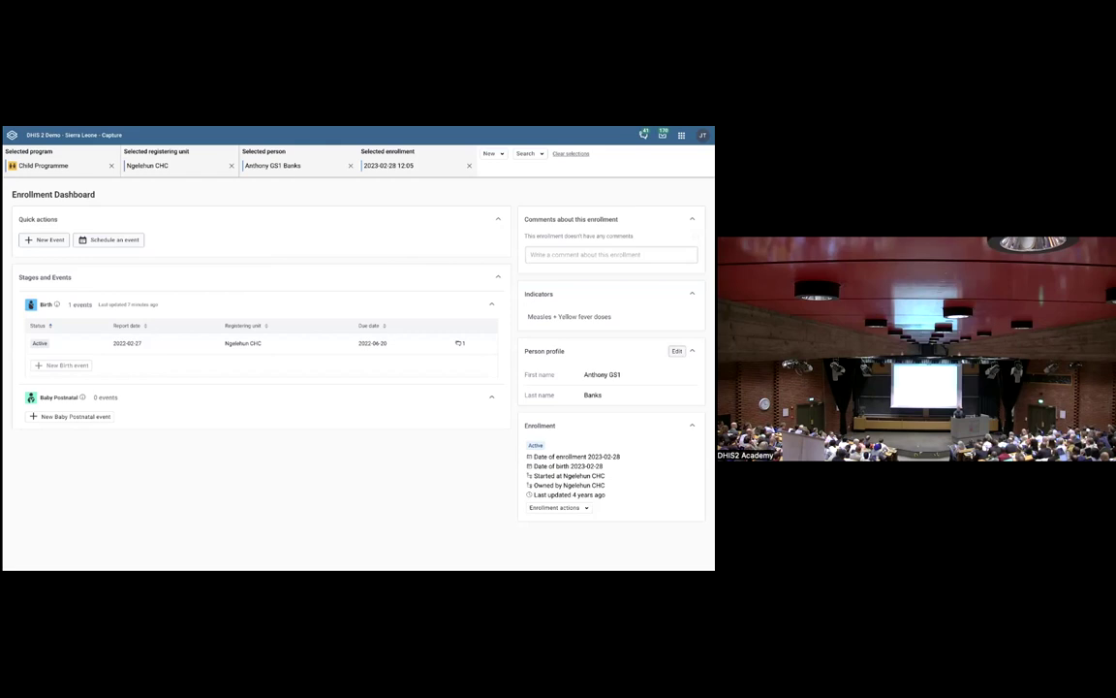
{"action": "left_click", "coordinate": [676, 351]}
{"action": "left_click", "coordinate": [324, 256]}
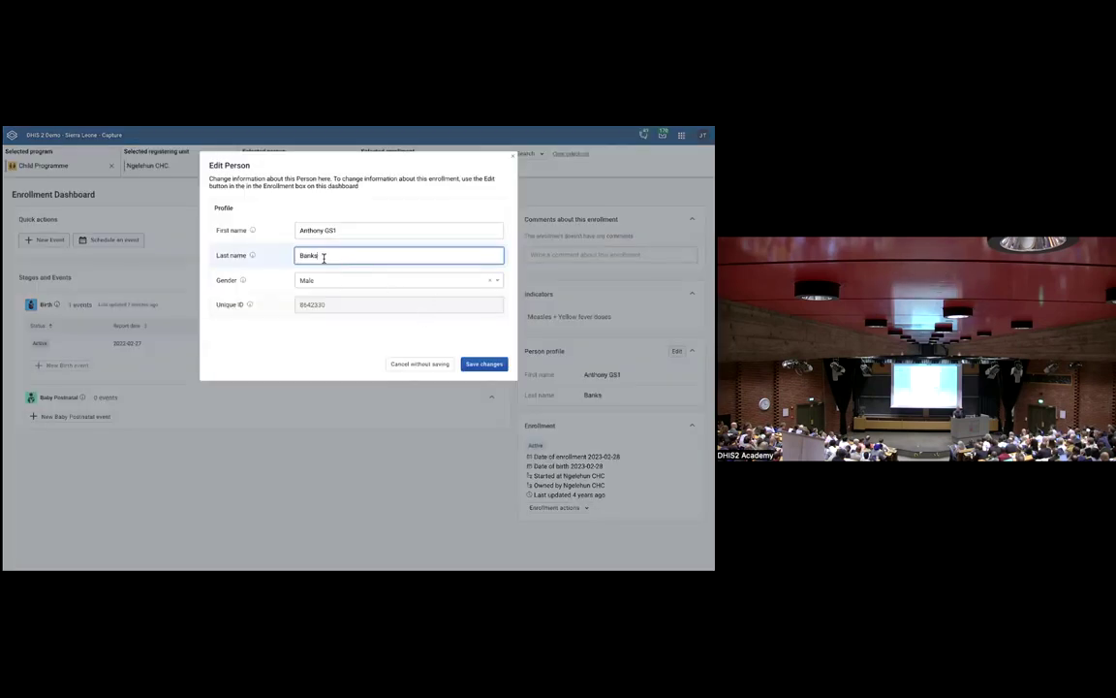
{"action": "type", "text": "y"}
{"action": "key", "text": "Return"}
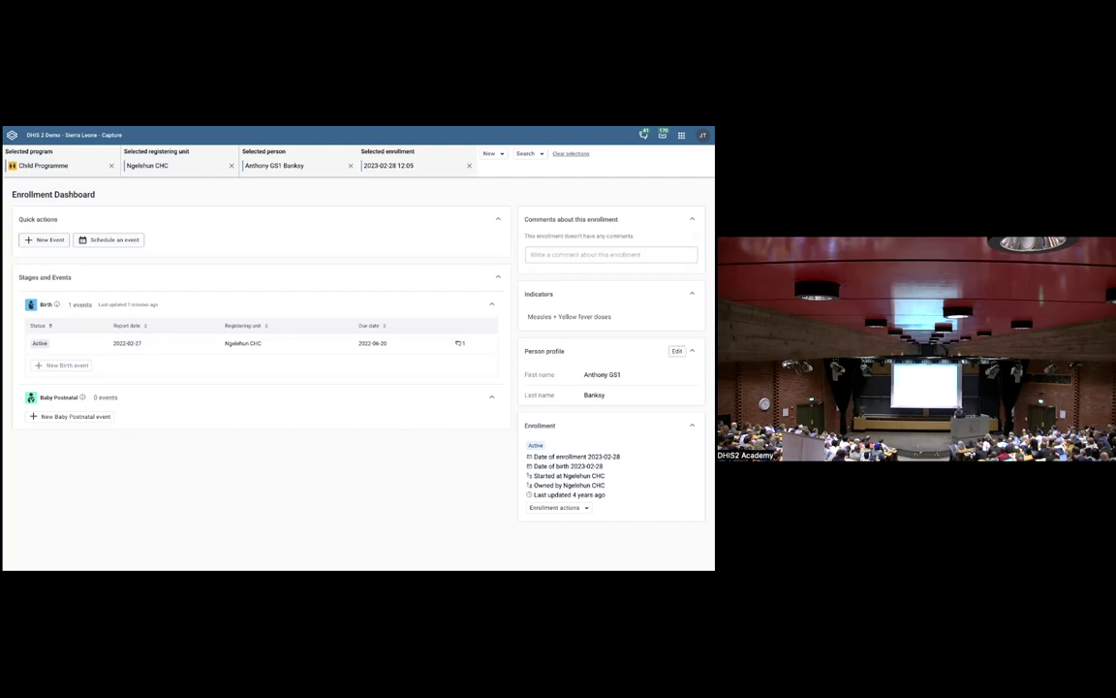
Step: Look over the available enrollment actions without choosing one
{"action": "left_click", "coordinate": [558, 507]}
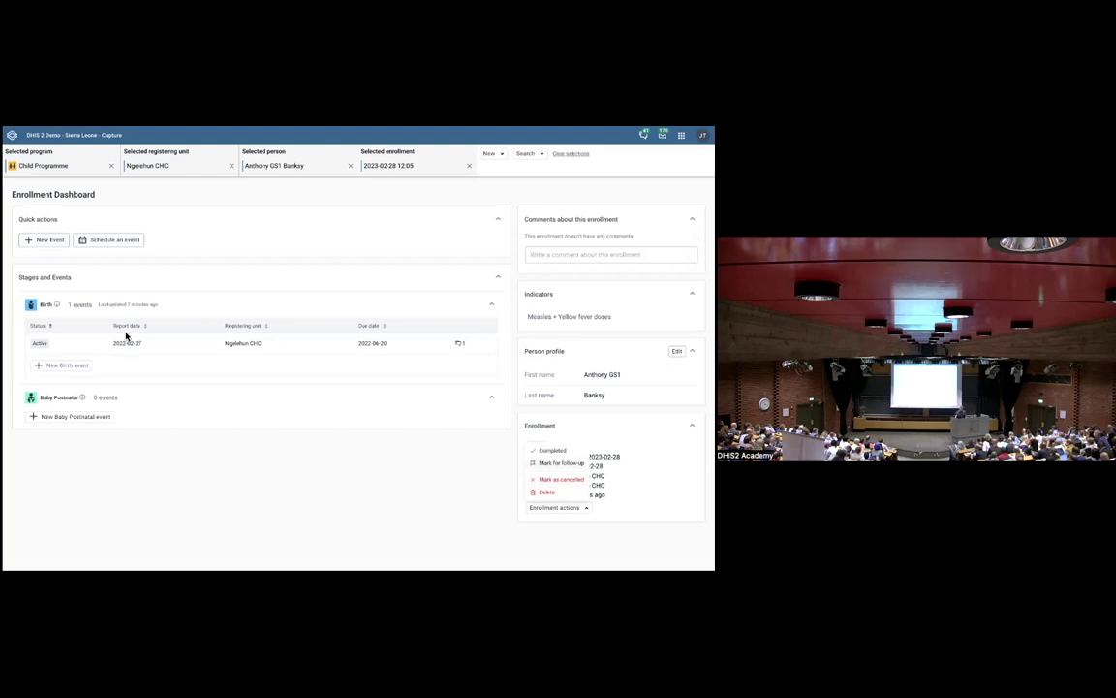
{"action": "left_click", "coordinate": [319, 321]}
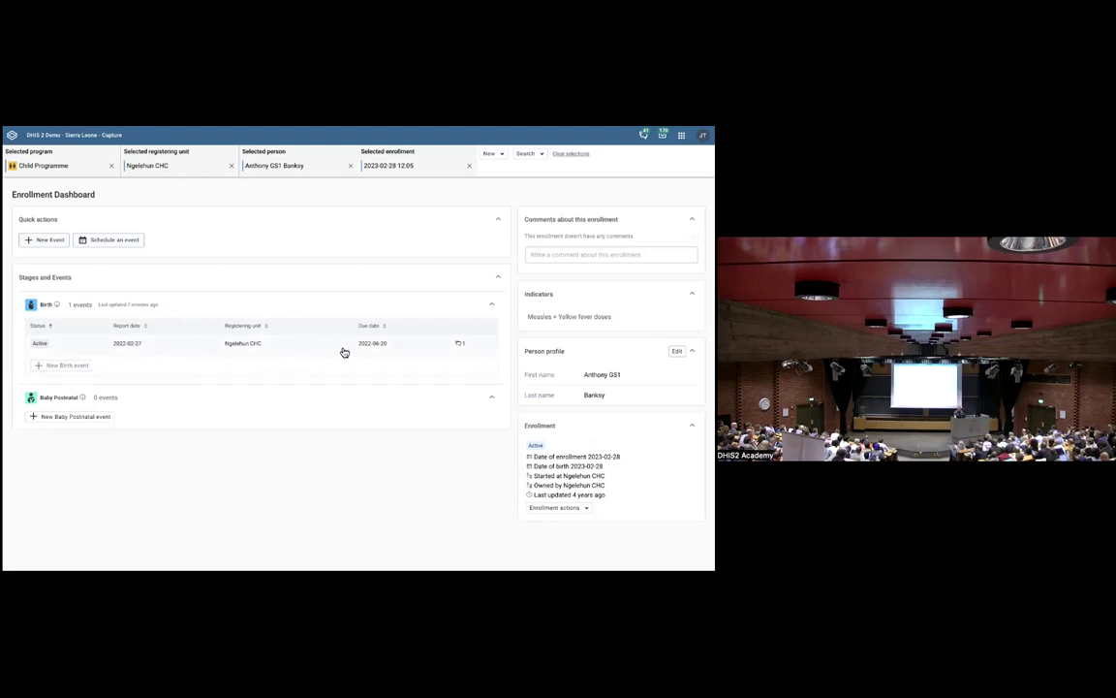
Step: Open the Birth event for editing to examine its data fields, and return to all stages and events
{"action": "left_click", "coordinate": [162, 353]}
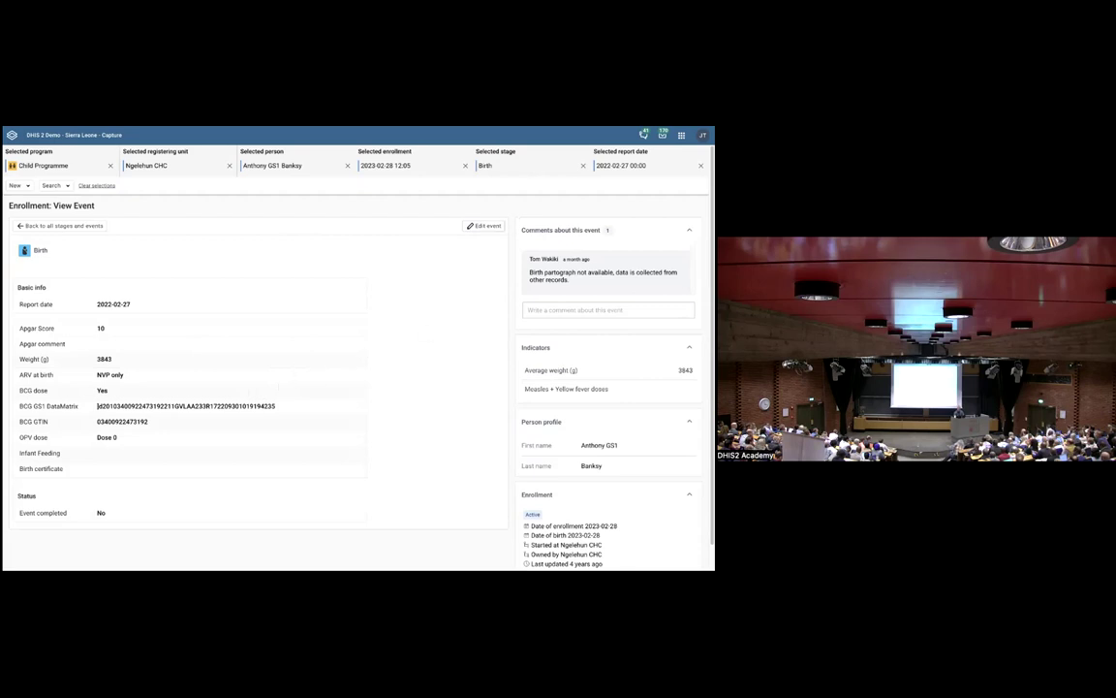
{"action": "left_click", "coordinate": [484, 225]}
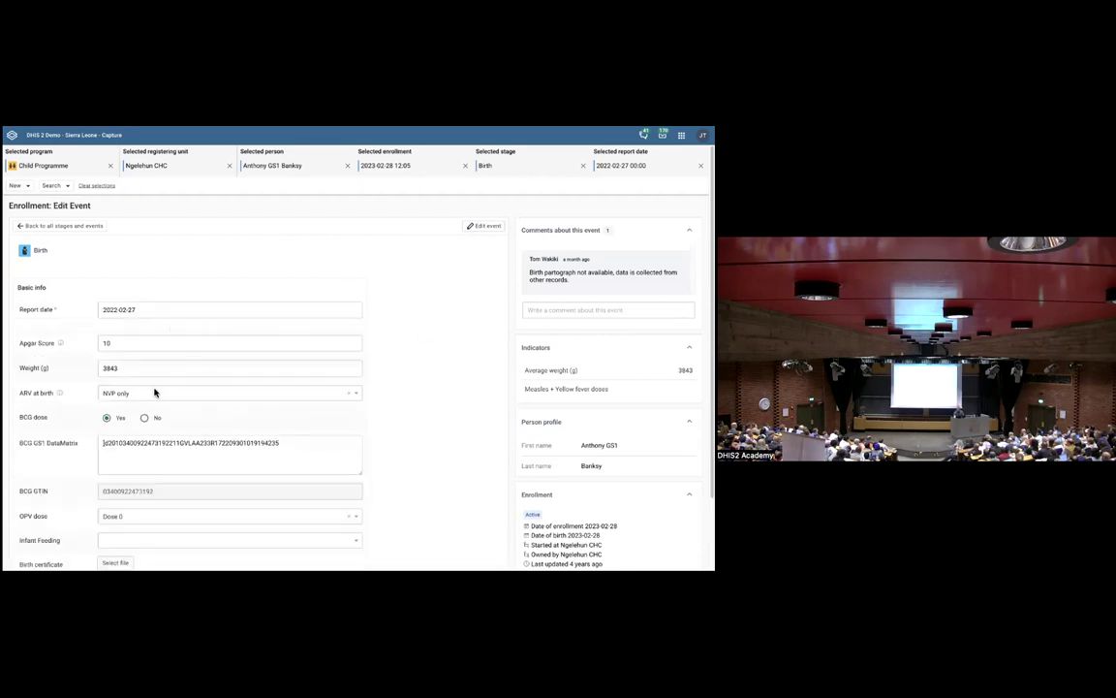
{"action": "scroll", "coordinate": [237, 419], "scroll_direction": "down", "scroll_amount": 2}
{"action": "double_click", "coordinate": [117, 405]}
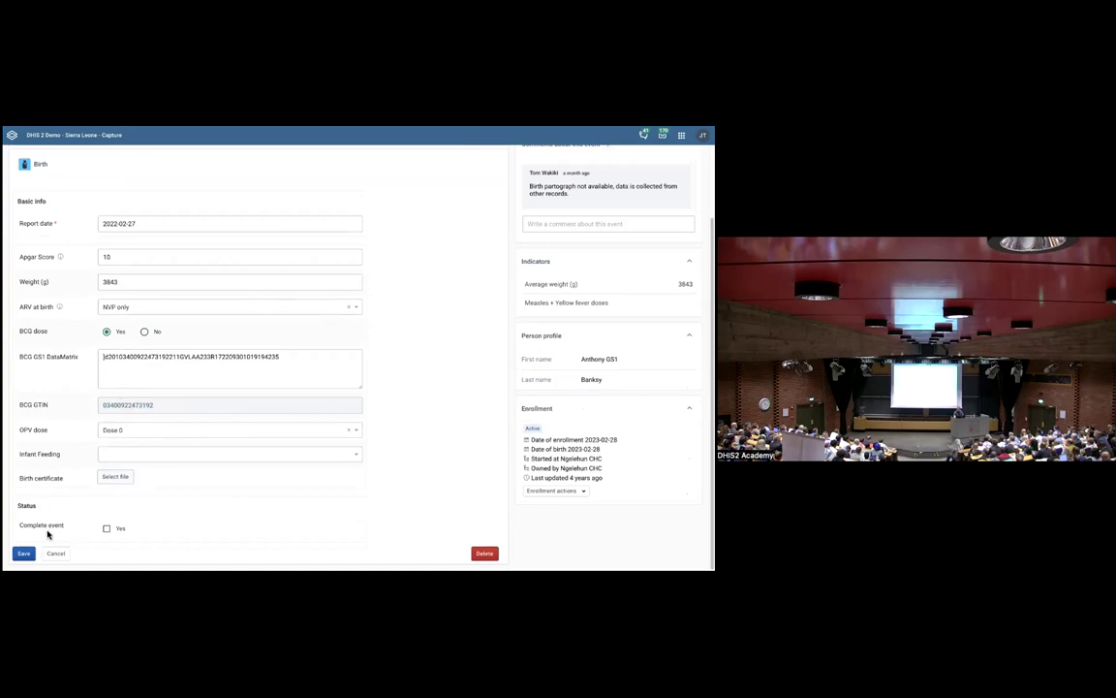
{"action": "scroll", "coordinate": [75, 468], "scroll_direction": "up", "scroll_amount": 2}
{"action": "scroll", "coordinate": [73, 514], "scroll_direction": "down", "scroll_amount": 2}
{"action": "scroll", "coordinate": [60, 226], "scroll_direction": "up", "scroll_amount": 3}
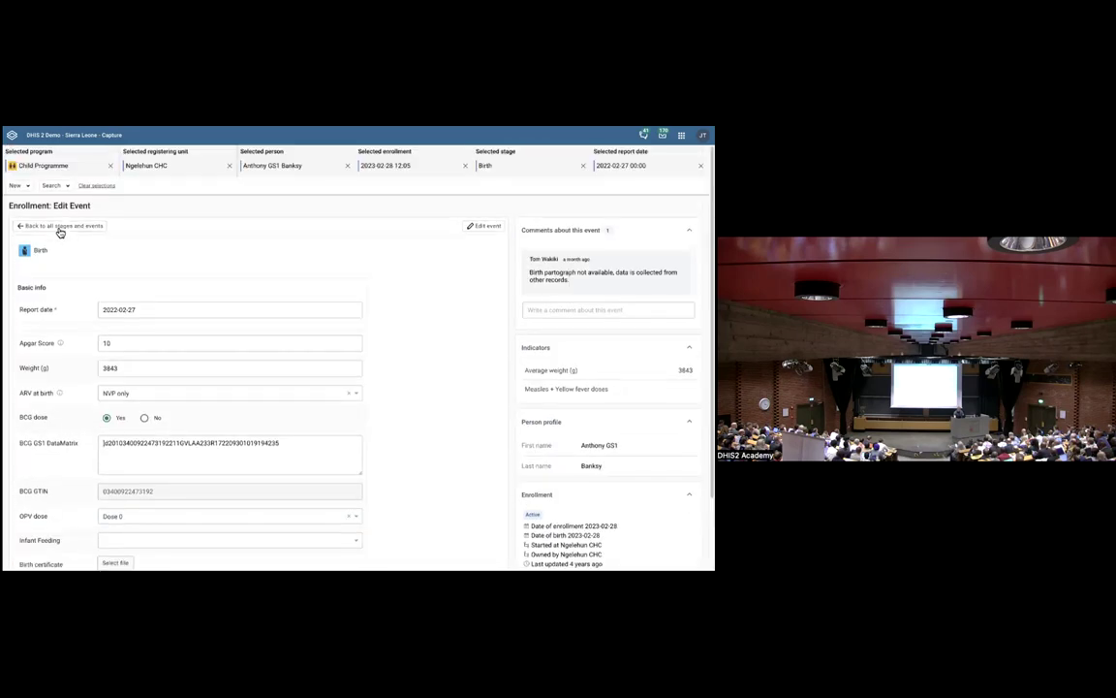
{"action": "left_click", "coordinate": [60, 227]}
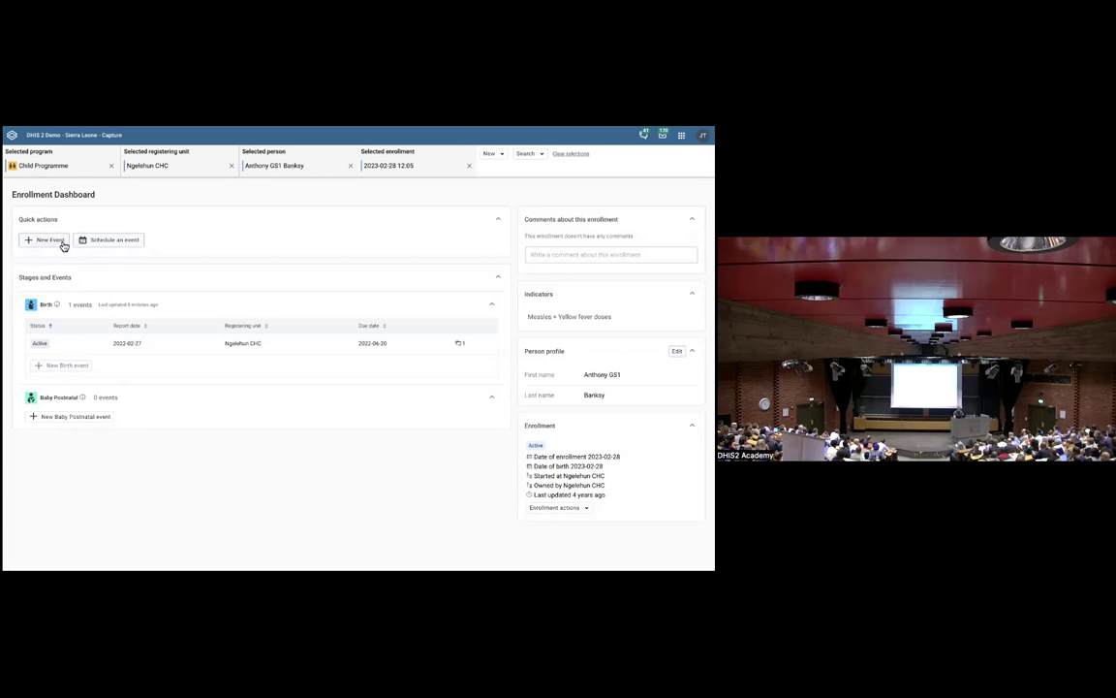
Step: Start scheduling a new event for the Baby Postnatal stage and view its suggested schedule date
{"action": "left_click", "coordinate": [108, 244]}
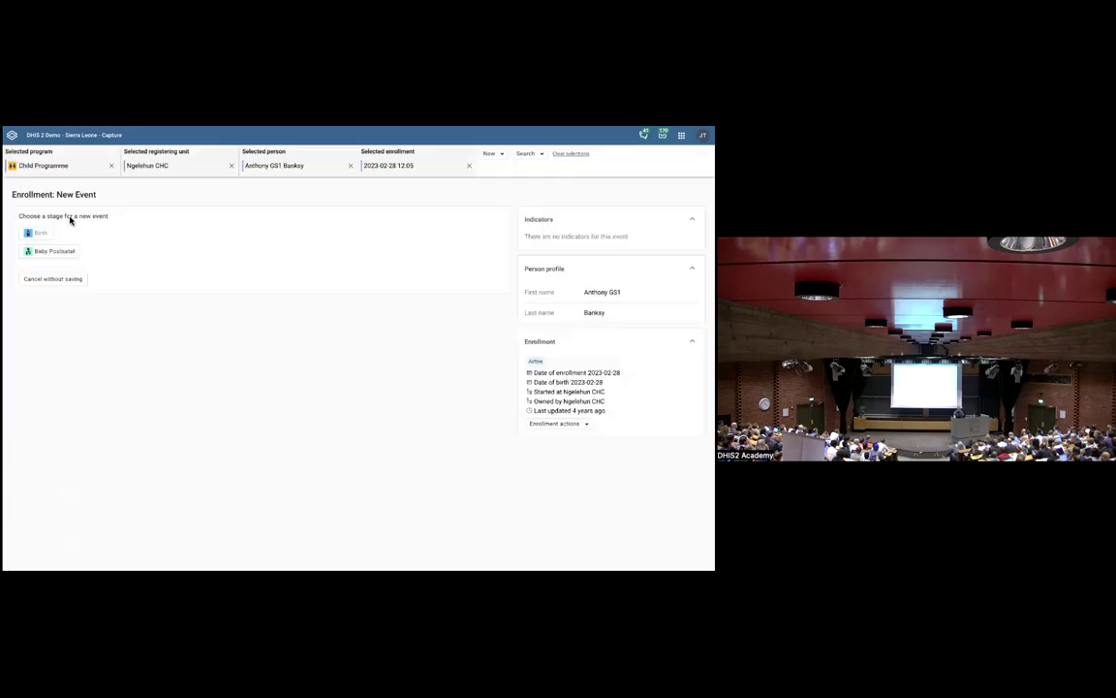
{"action": "left_click", "coordinate": [51, 279]}
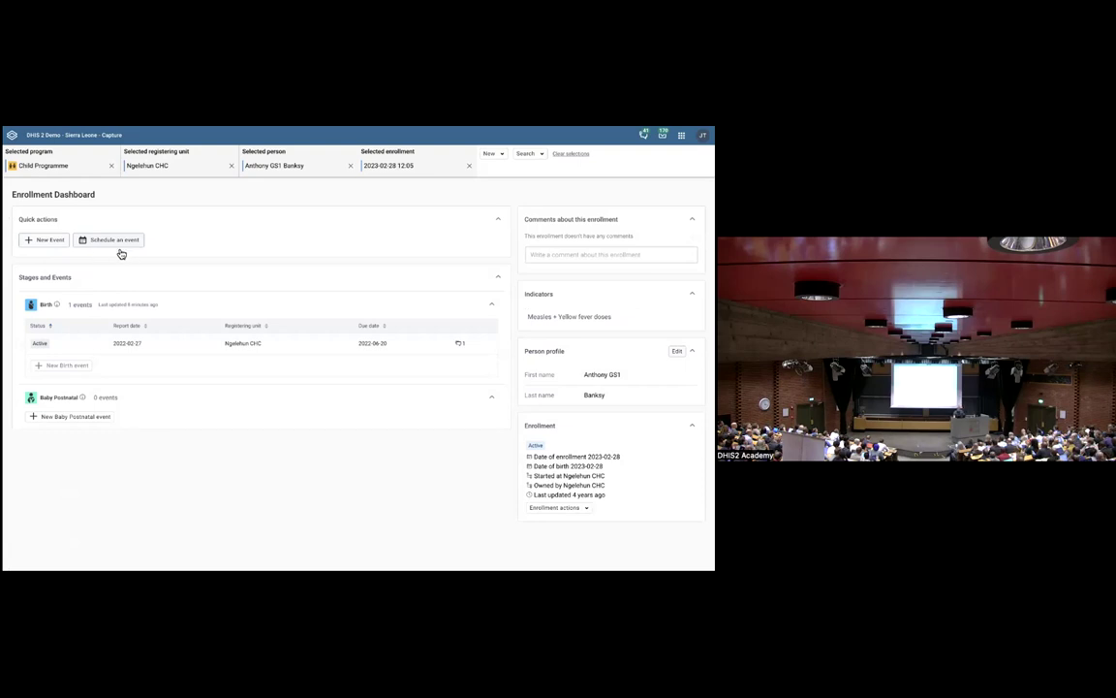
{"action": "left_click", "coordinate": [110, 241]}
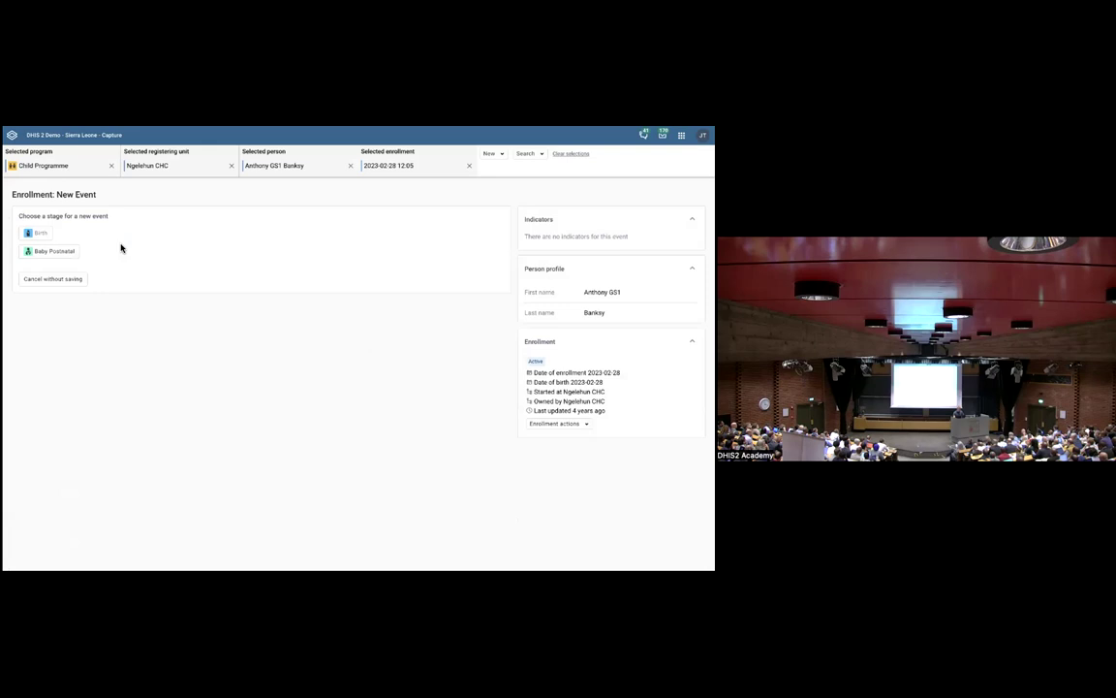
{"action": "left_click", "coordinate": [56, 253]}
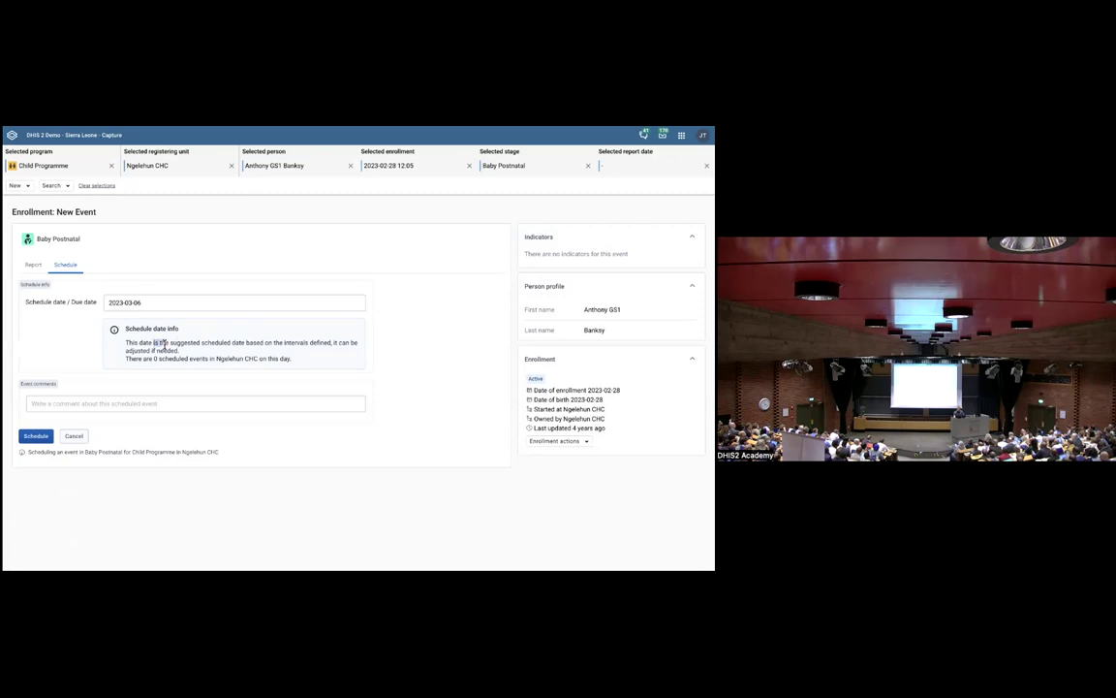
{"action": "left_click", "coordinate": [158, 304]}
{"action": "left_click", "coordinate": [209, 289]}
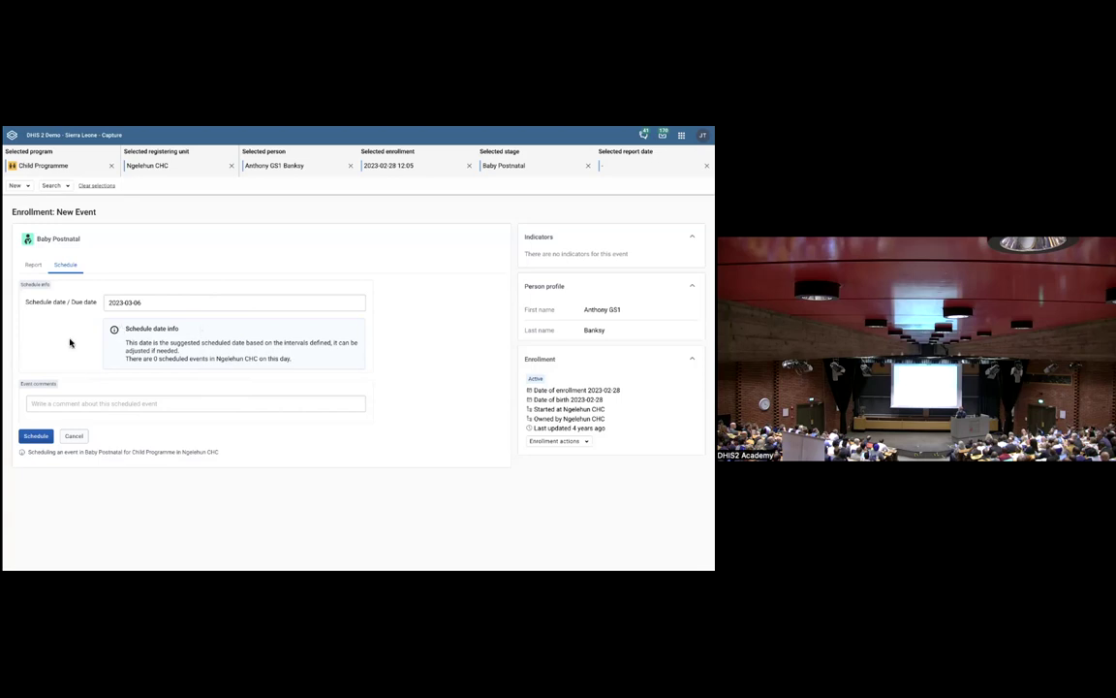
Step: Set the Baby Postnatal event's schedule date to 2023-03-08 and check the schedule date info
{"action": "left_click", "coordinate": [144, 302]}
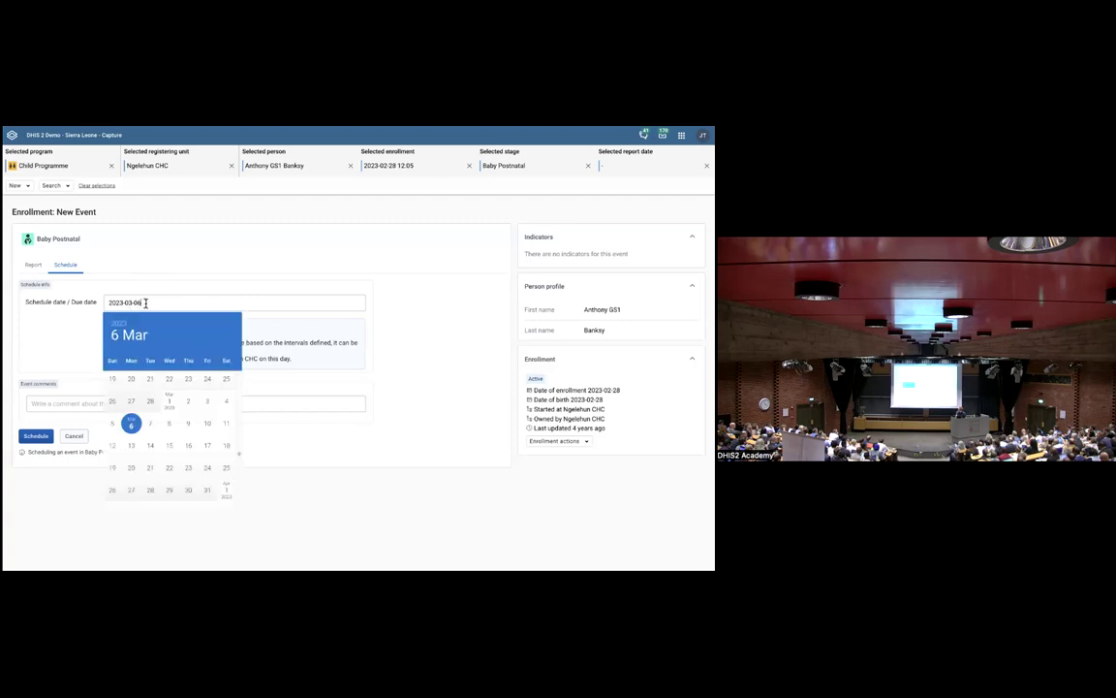
{"action": "left_click", "coordinate": [168, 425]}
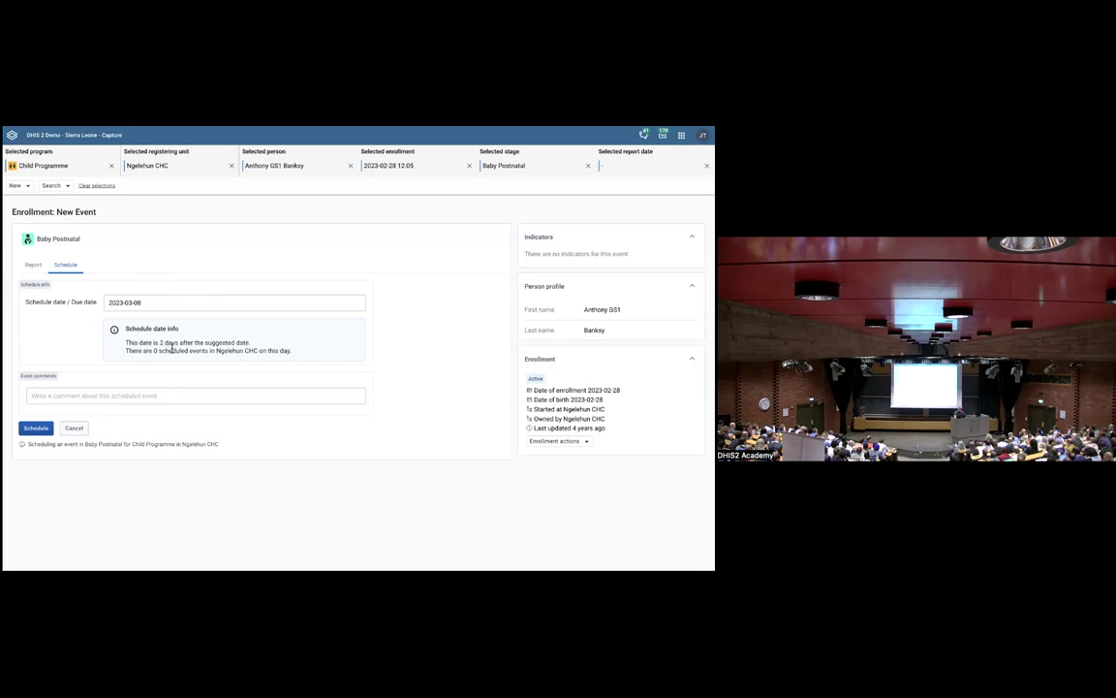
{"action": "triple_click", "coordinate": [171, 346]}
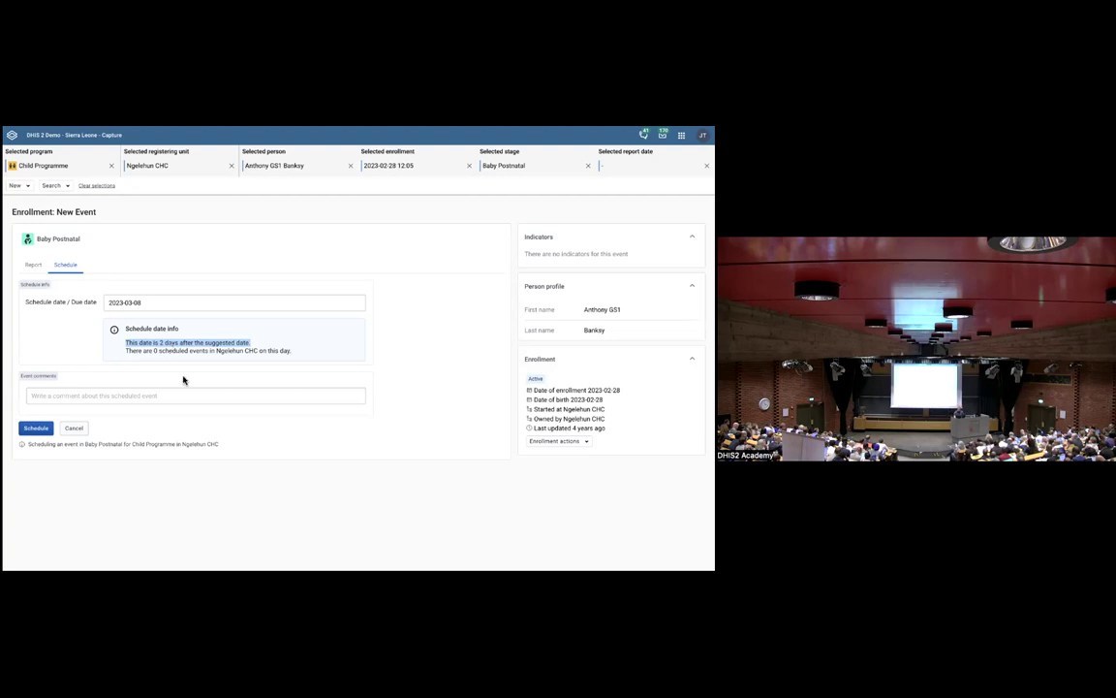
{"action": "left_click", "coordinate": [139, 355]}
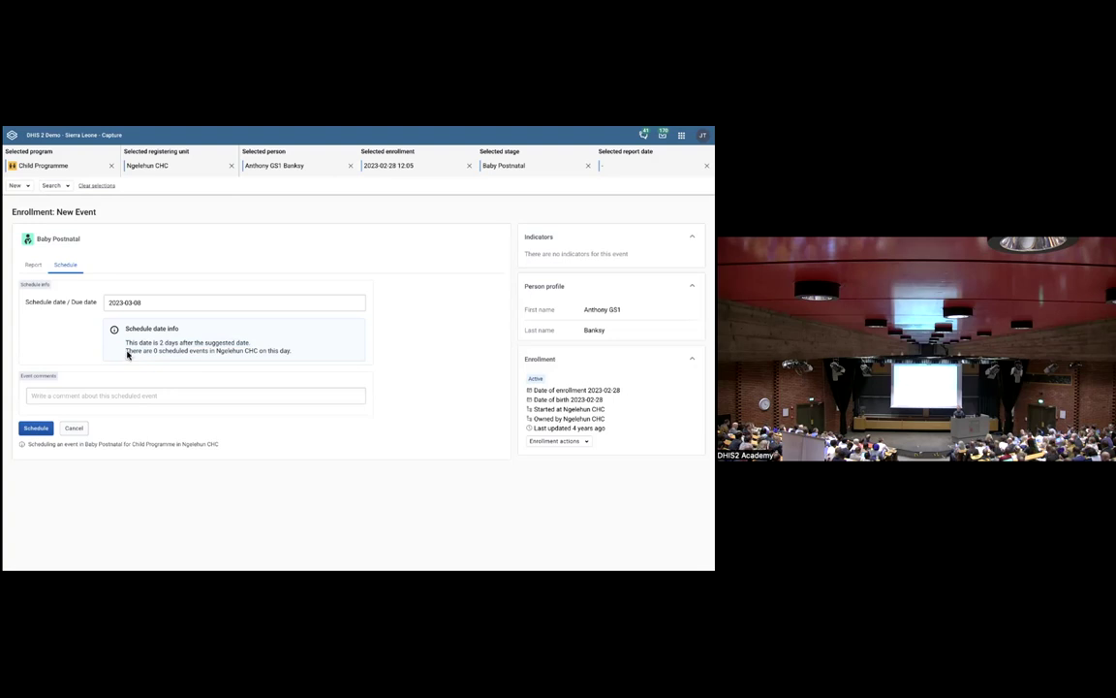
{"action": "left_click", "coordinate": [90, 397]}
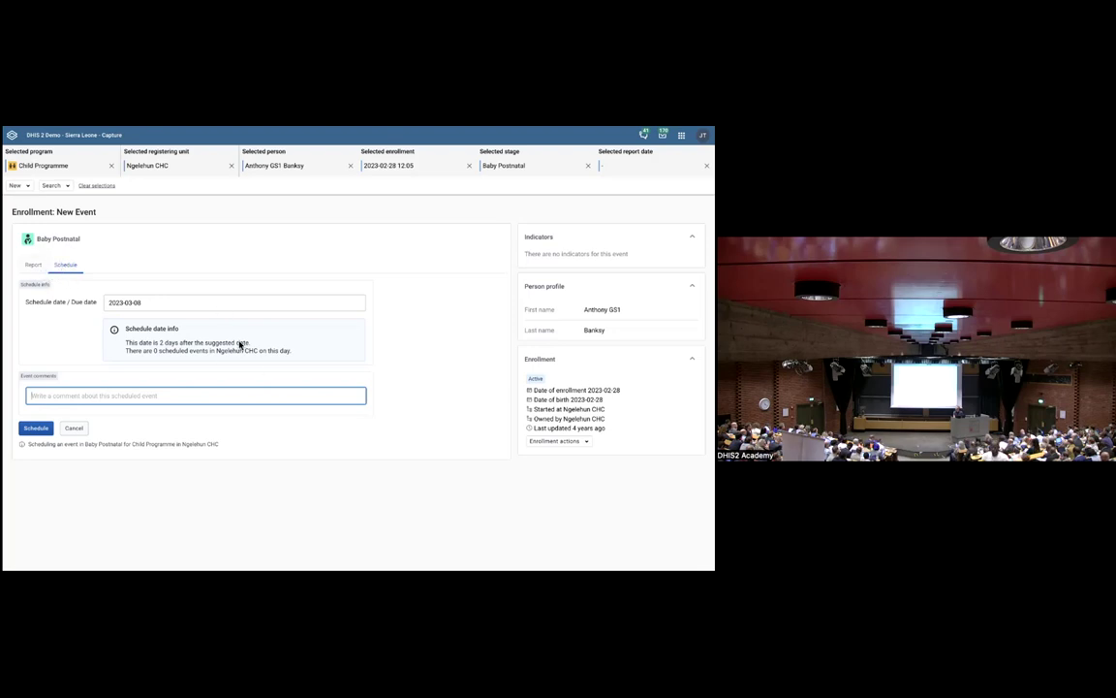
Step: Report the Baby Postnatal event instead, with report date 2022-06-22, Measles and Yellow fever doses Yes, and Vit A No
{"action": "left_click", "coordinate": [35, 269]}
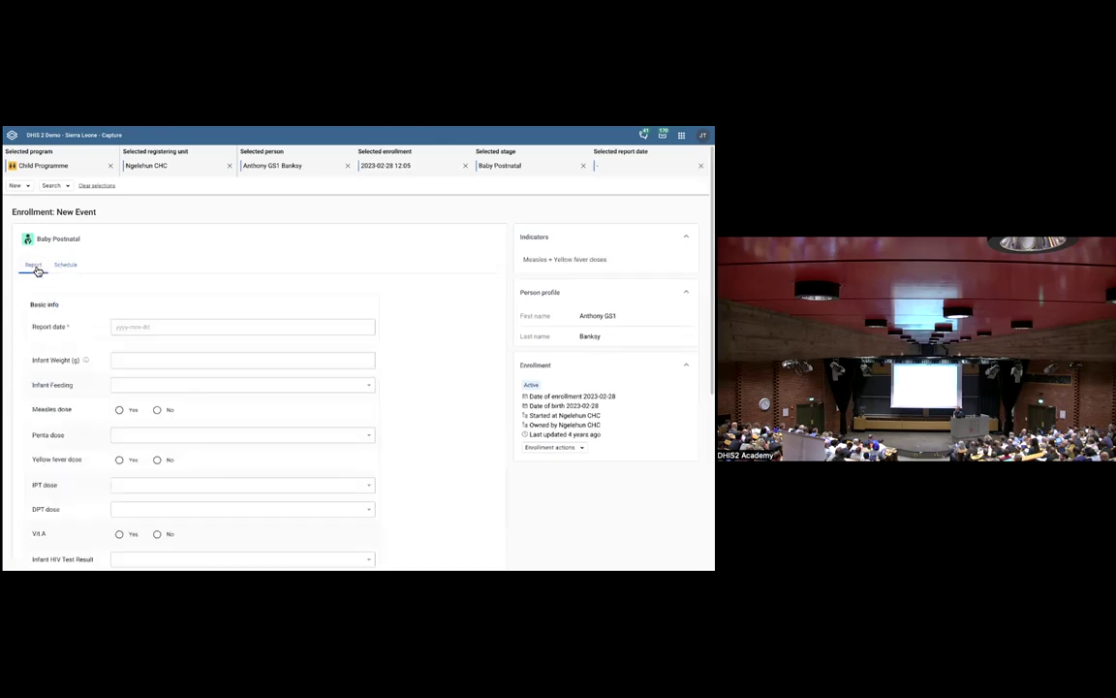
{"action": "left_click", "coordinate": [167, 327]}
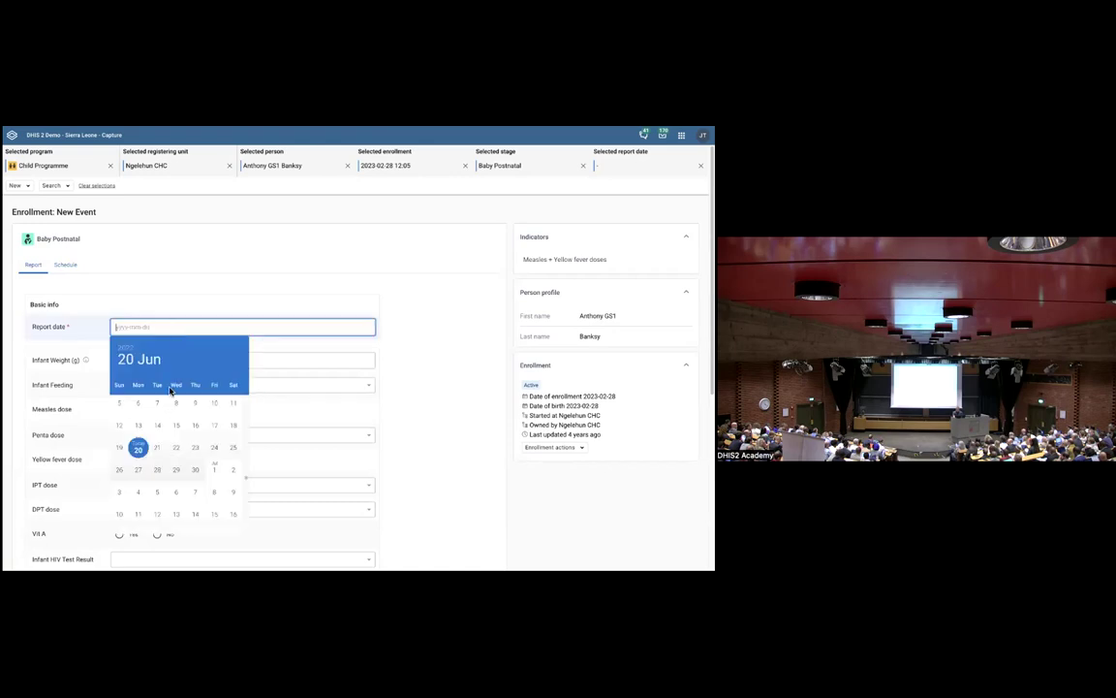
{"action": "left_click", "coordinate": [173, 449]}
{"action": "scroll", "coordinate": [126, 388], "scroll_direction": "down", "scroll_amount": 2}
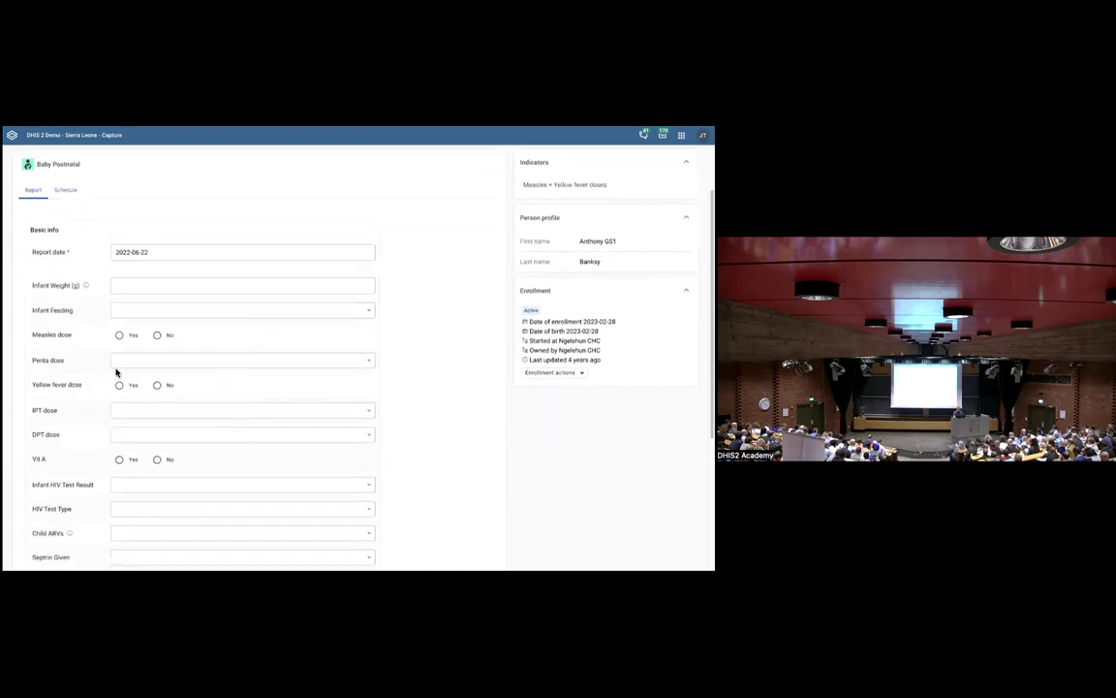
{"action": "left_click", "coordinate": [119, 335]}
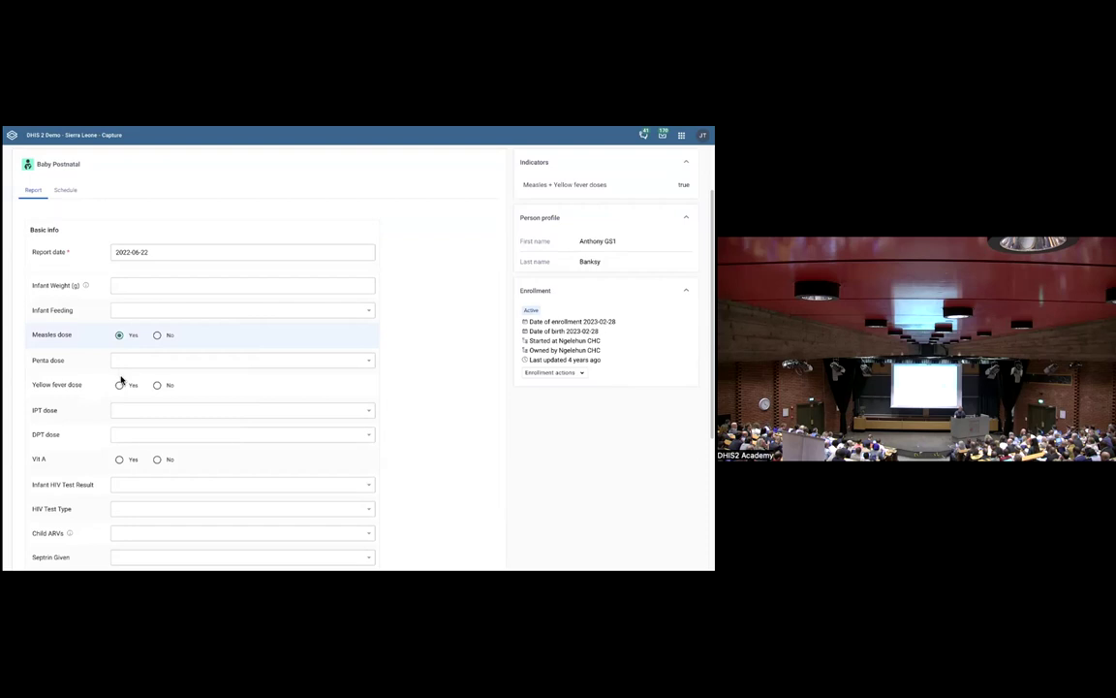
{"action": "left_click", "coordinate": [158, 459]}
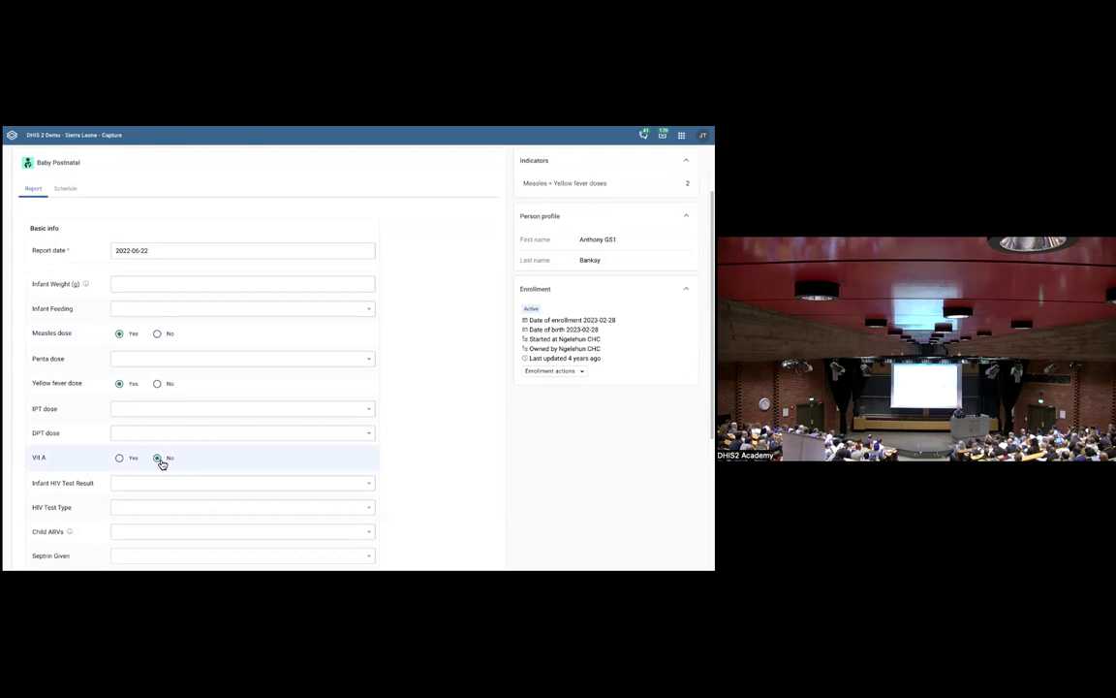
Step: Examine the remaining Baby Postnatal report fields, from the infant weight to the assignee and completion options
{"action": "left_click", "coordinate": [153, 287]}
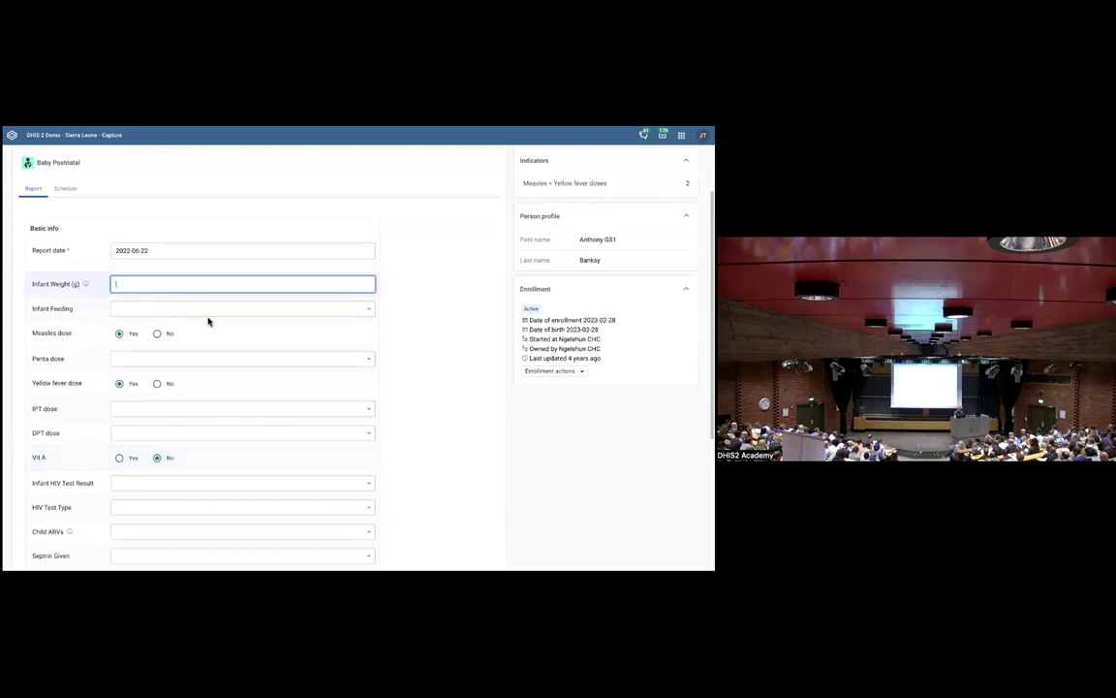
{"action": "scroll", "coordinate": [219, 341], "scroll_direction": "down", "scroll_amount": 3}
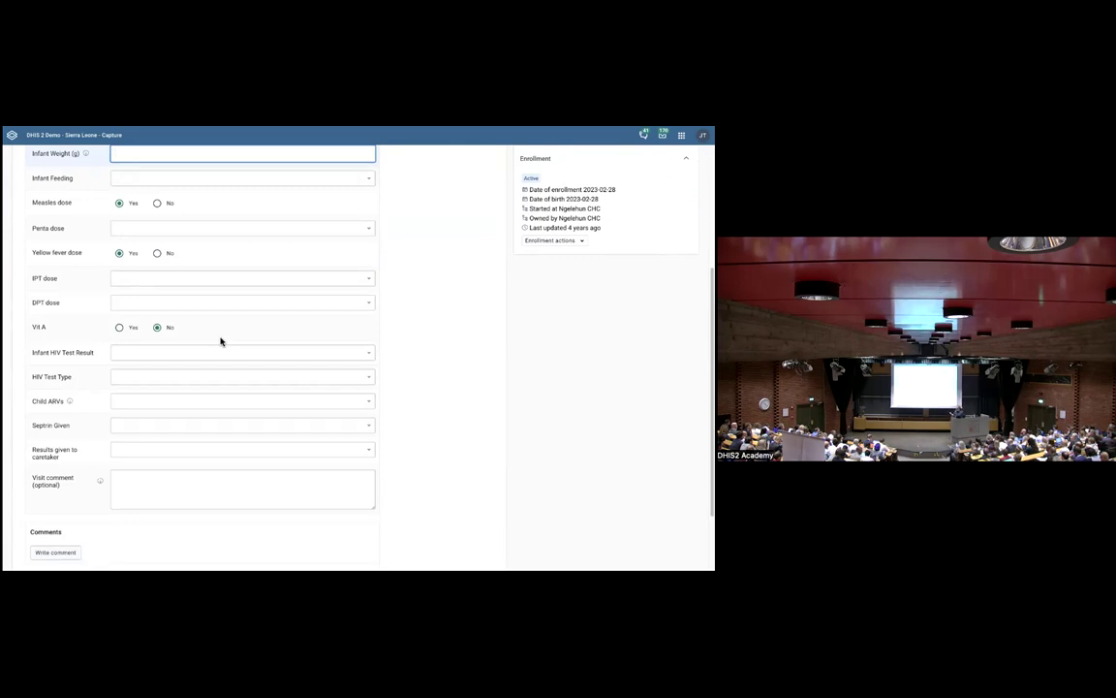
{"action": "scroll", "coordinate": [230, 347], "scroll_direction": "down", "scroll_amount": 1}
{"action": "scroll", "coordinate": [230, 347], "scroll_direction": "down", "scroll_amount": 3}
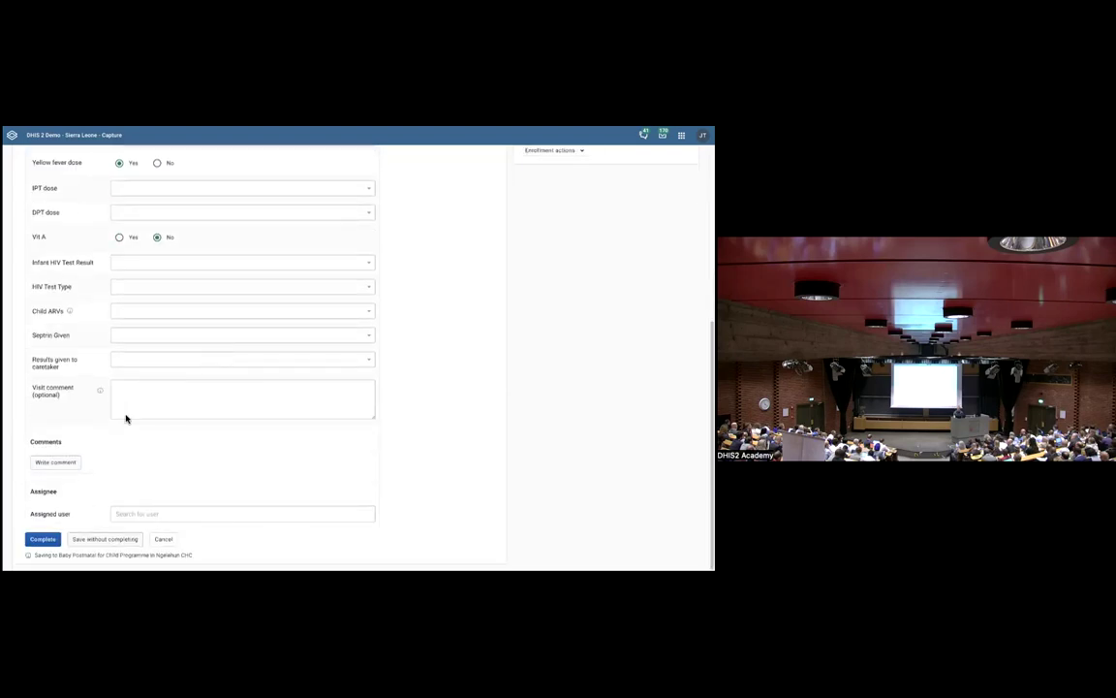